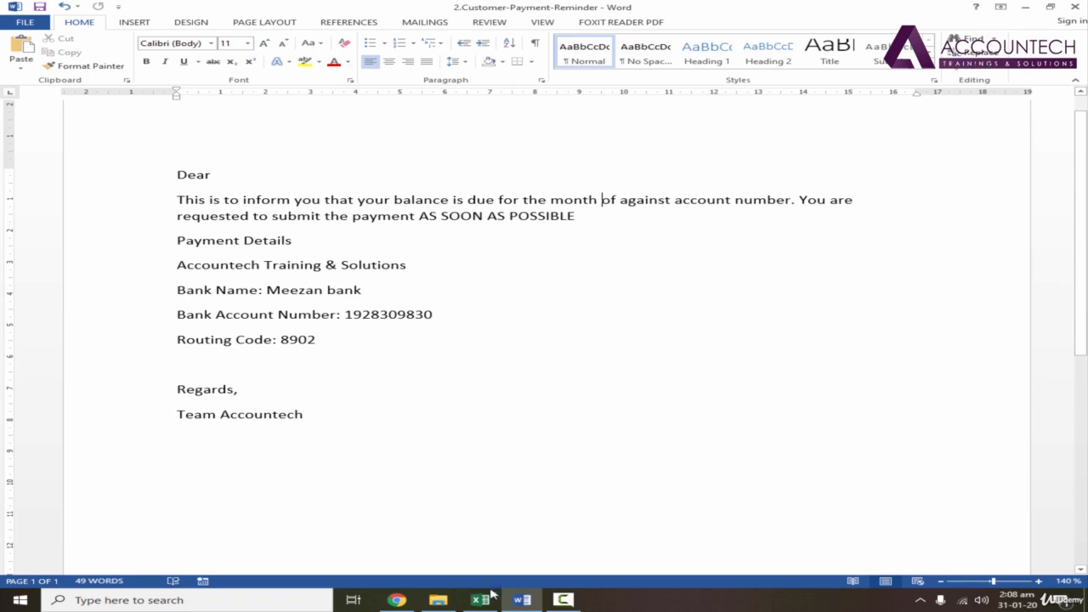
# - Switch to Excel, review the customer list in the 2.Customer-Details workbook, and close the workbook
pyautogui.click(489, 596)
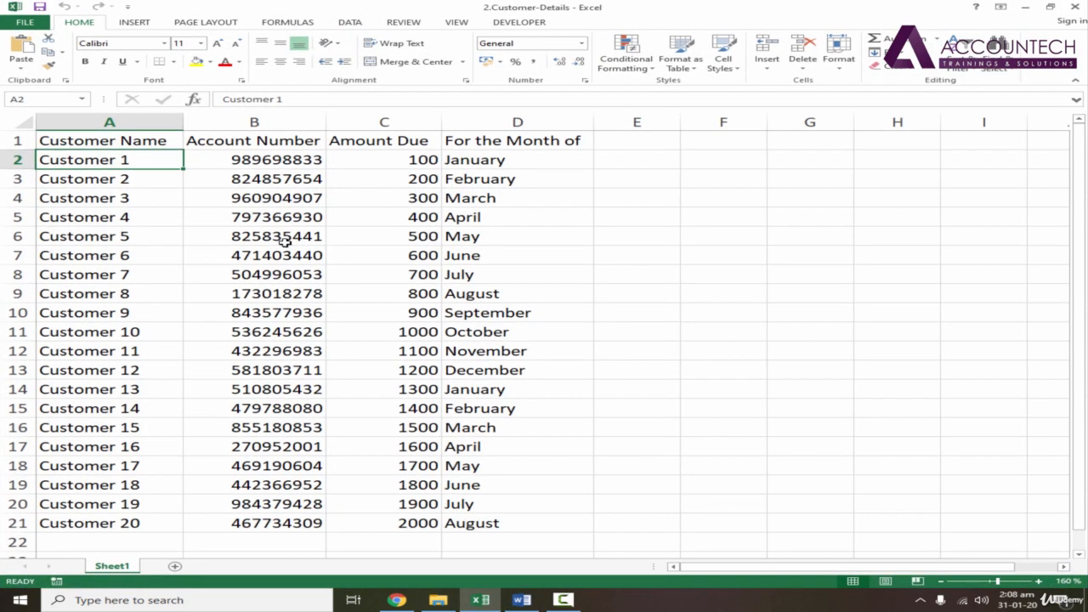
pyautogui.click(284, 242)
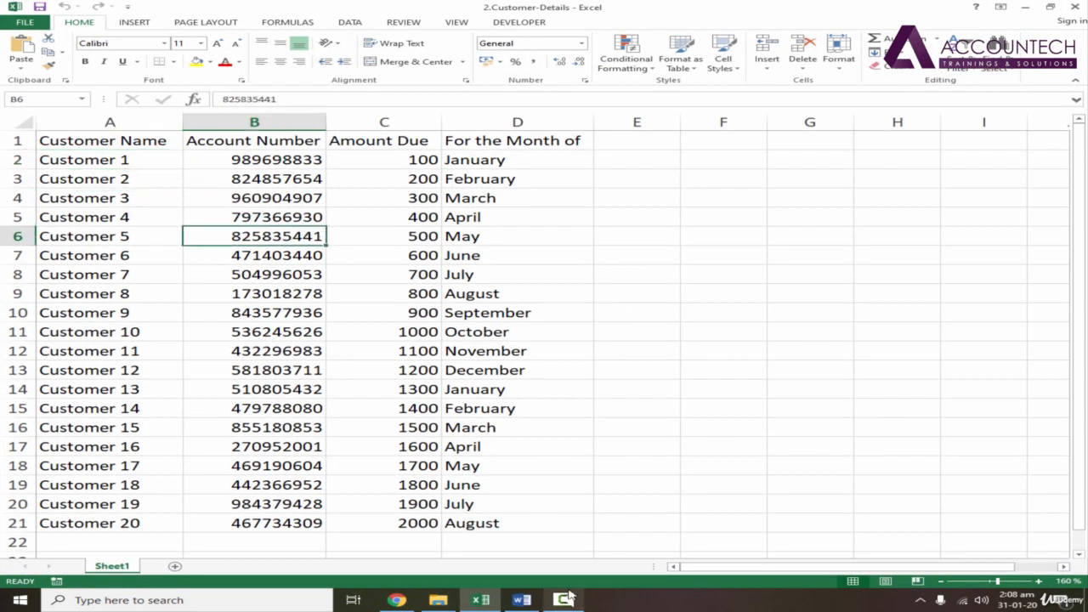
pyautogui.click(1082, 8)
# - Attach the existing list 2.Customer-Details from the Desktop as the mail merge recipients, using Sheet1$ with its first row as column headers
pyautogui.click(286, 172)
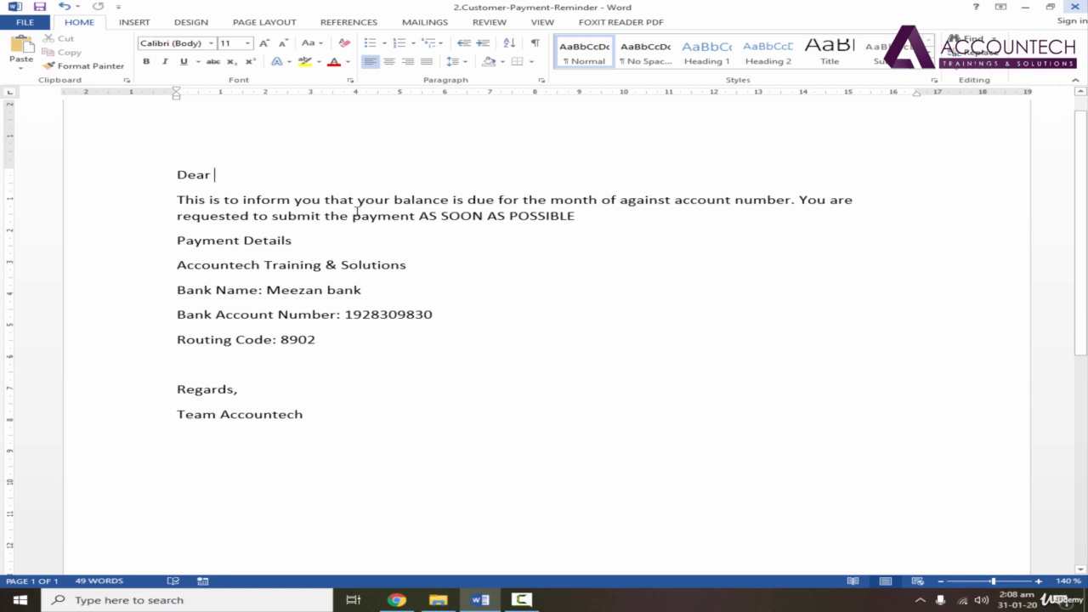
pyautogui.click(429, 24)
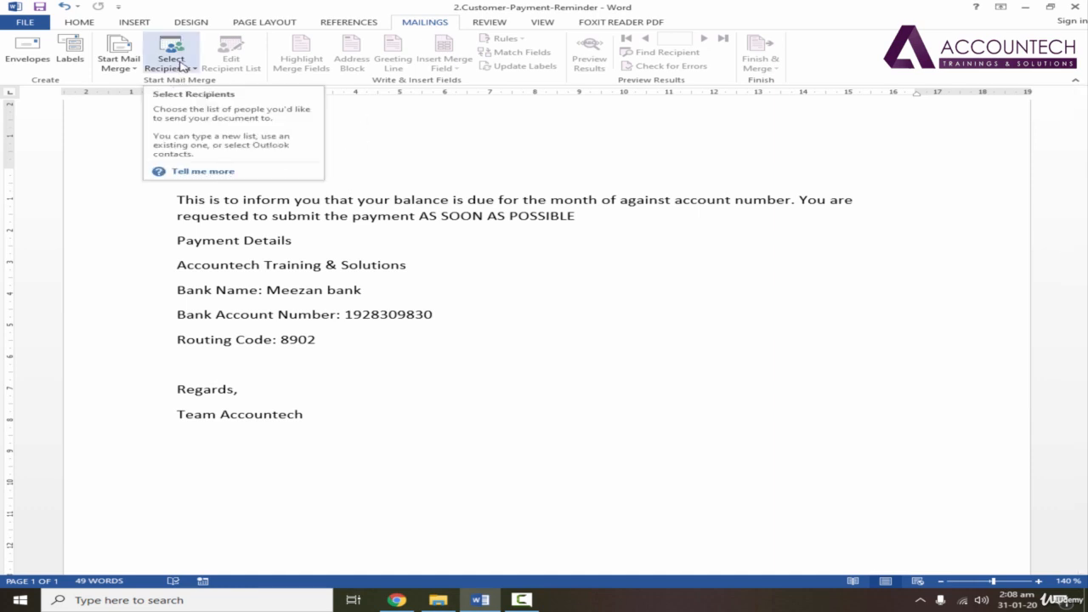
pyautogui.click(181, 68)
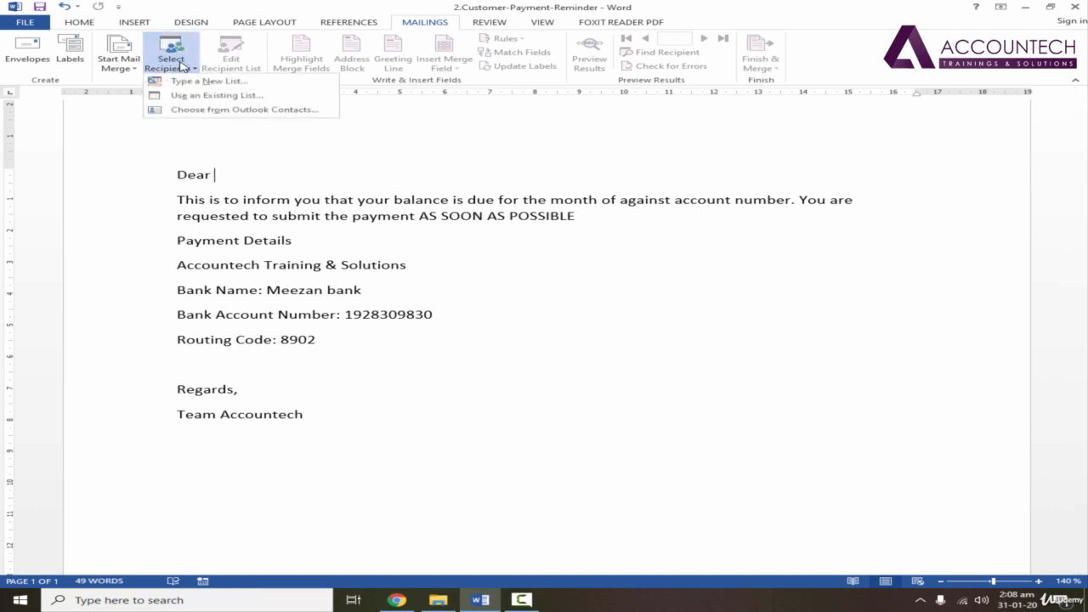
pyautogui.click(195, 98)
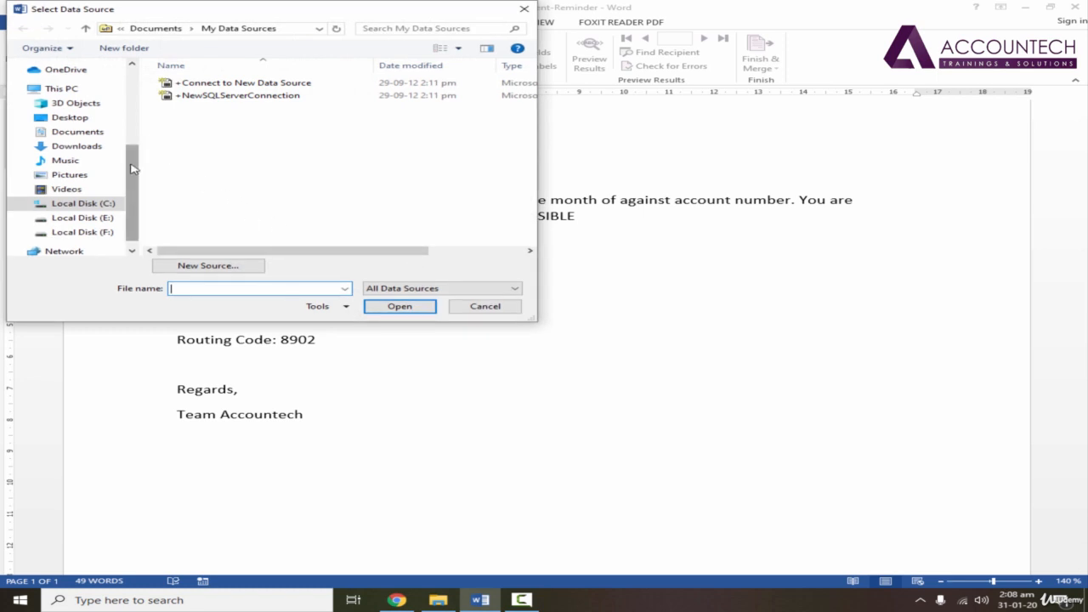
pyautogui.scroll(5, 131, 169)
pyautogui.click(70, 88)
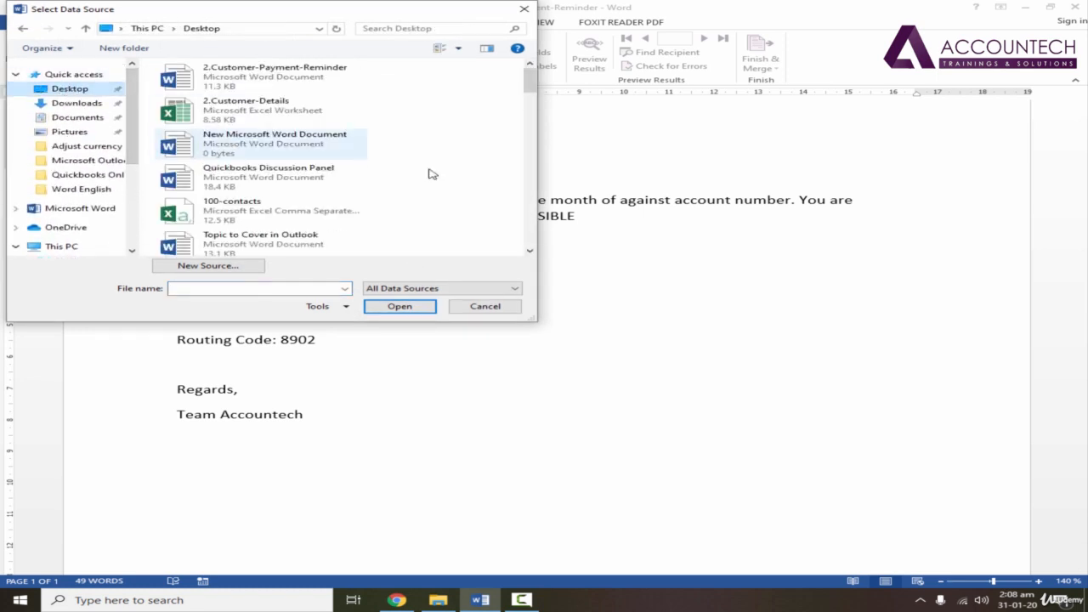
pyautogui.click(265, 111)
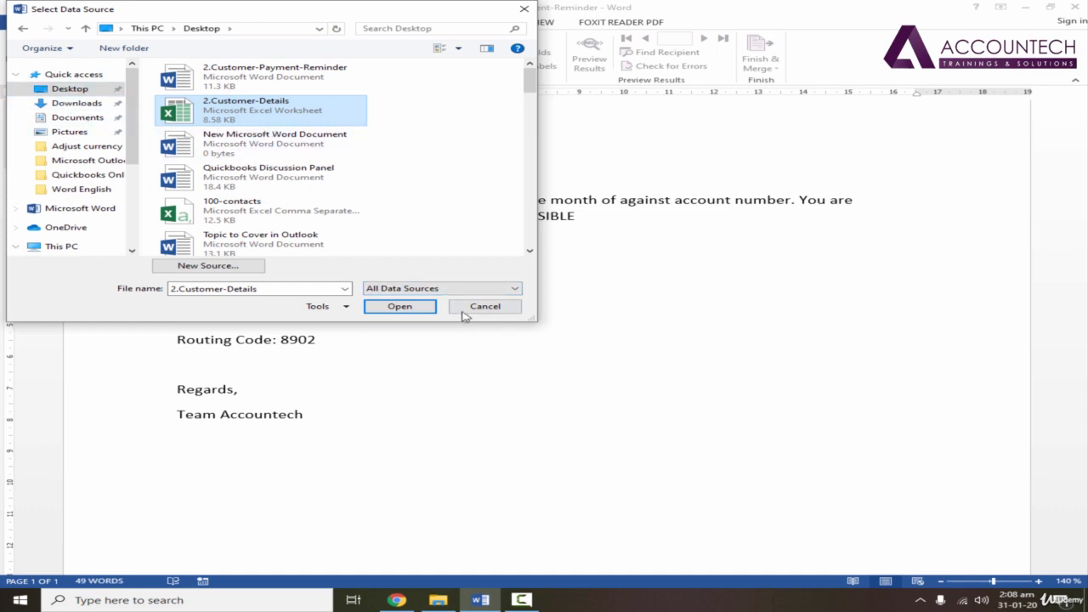
pyautogui.click(408, 308)
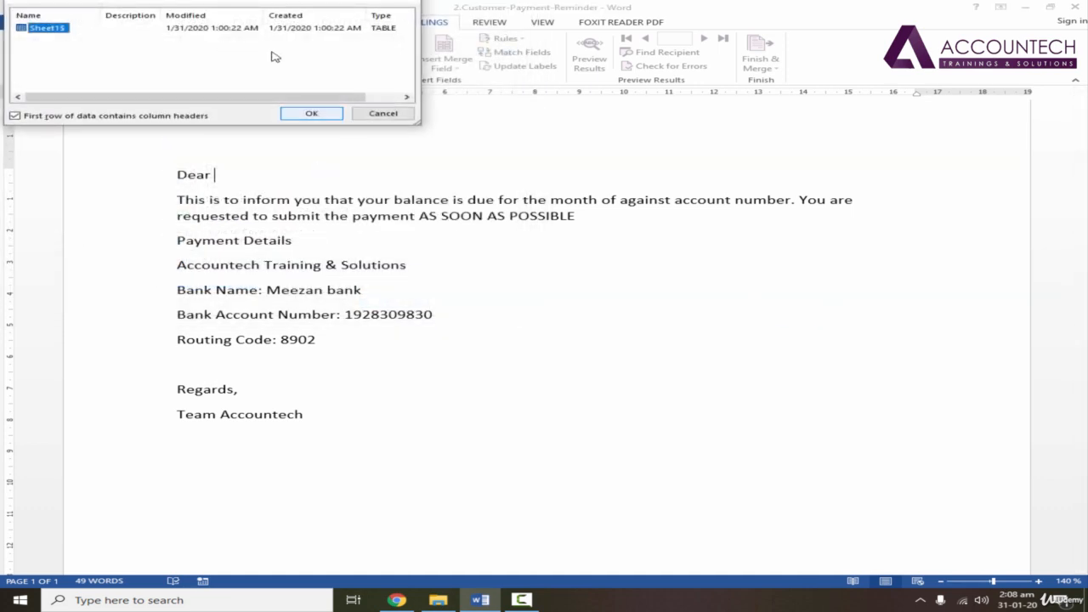
pyautogui.moveTo(268, 2); pyautogui.dragTo(594, 153)
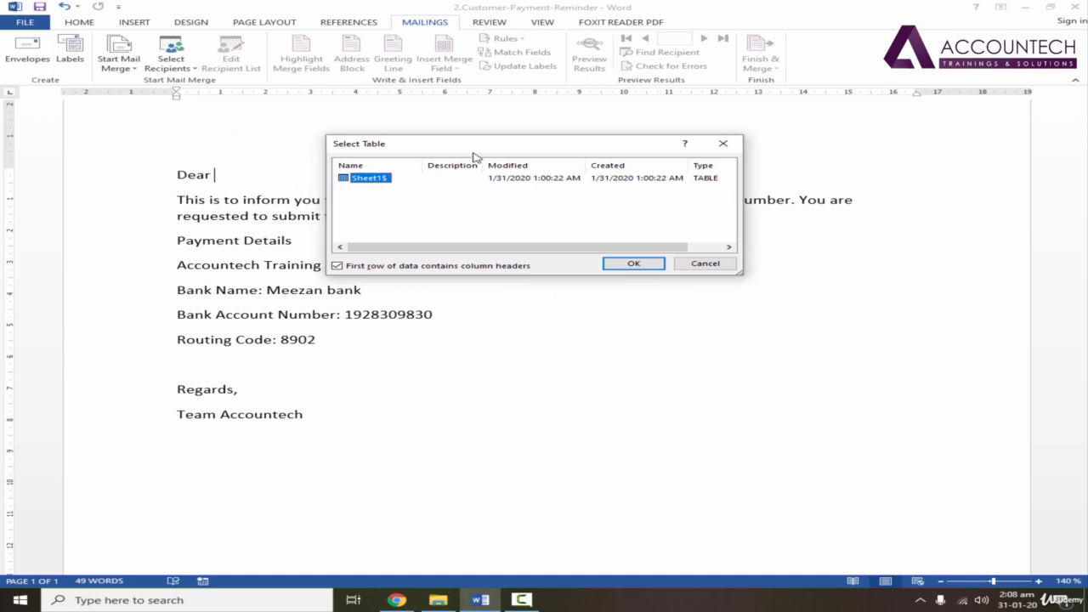
pyautogui.moveTo(474, 154); pyautogui.dragTo(540, 156)
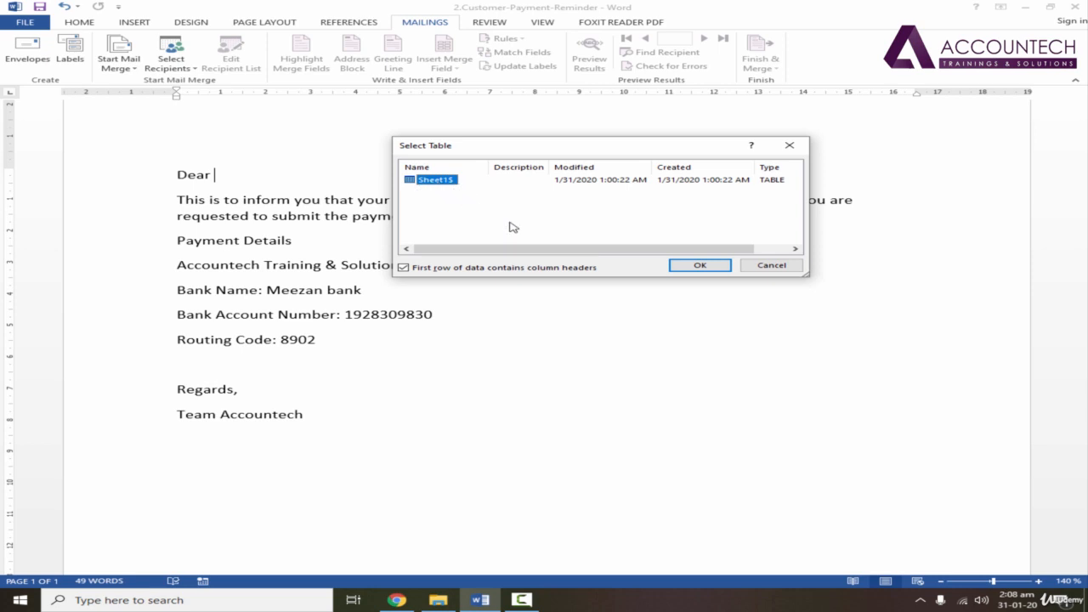
pyautogui.click(700, 266)
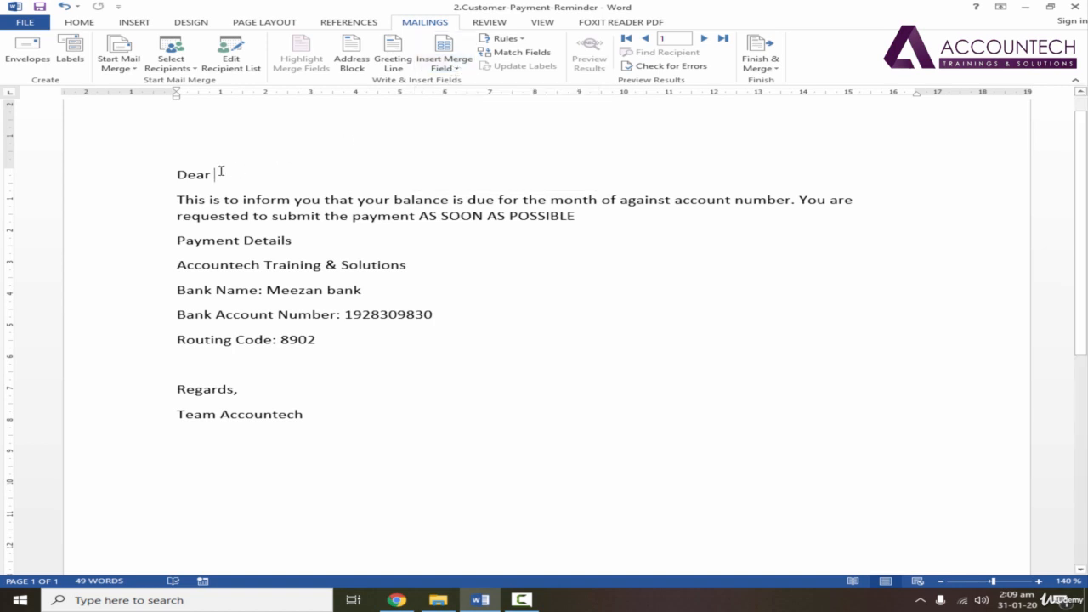
# - Insert the Customer_Name merge field after "Dear" and the Amount_Due field after "balance" in the first sentence
pyautogui.click(466, 69)
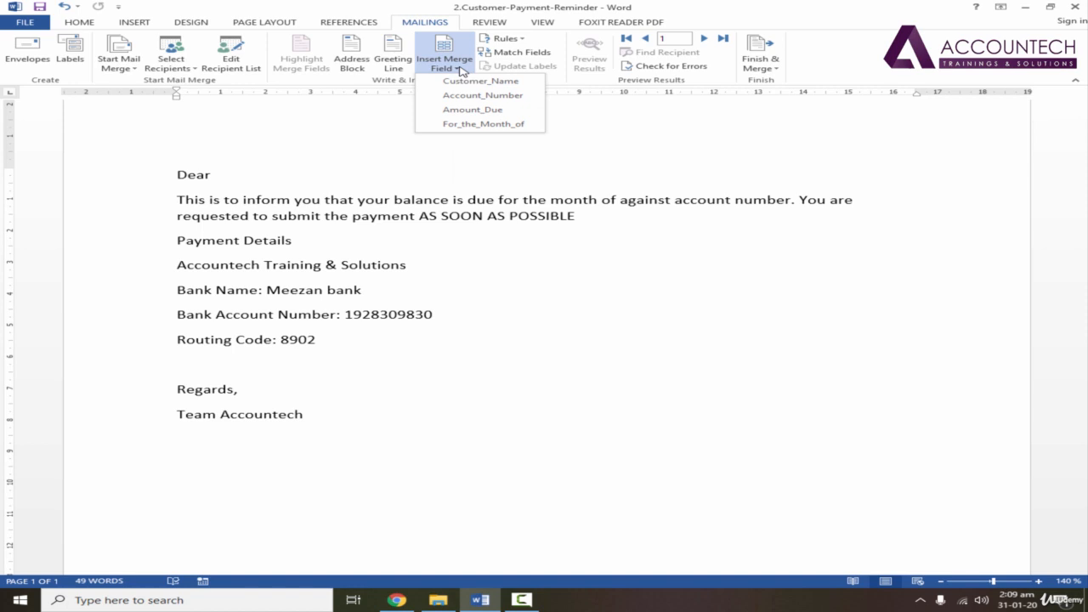
pyautogui.click(460, 73)
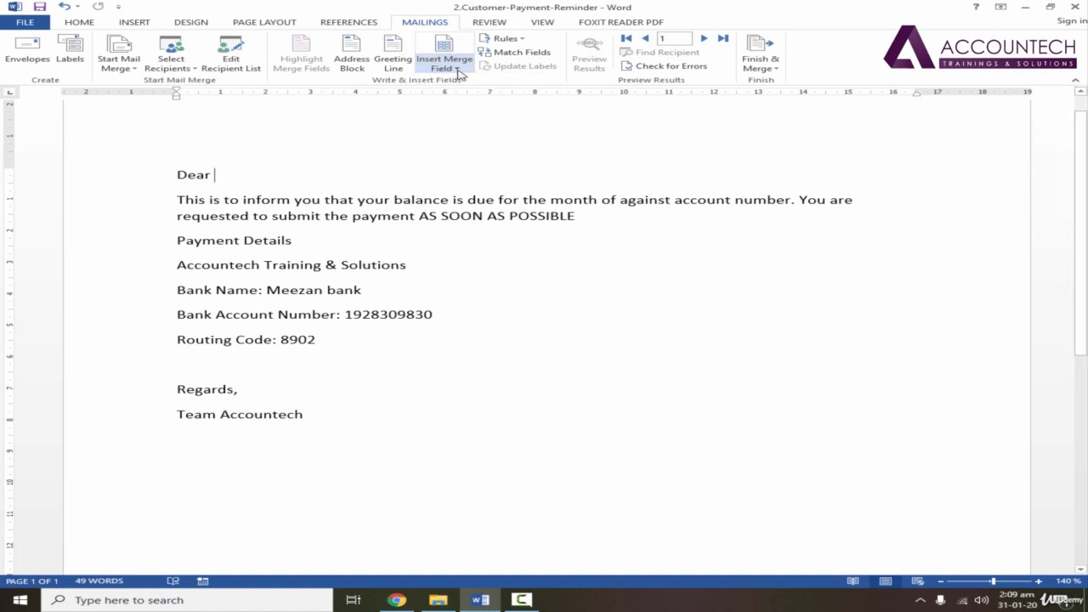
pyautogui.click(457, 70)
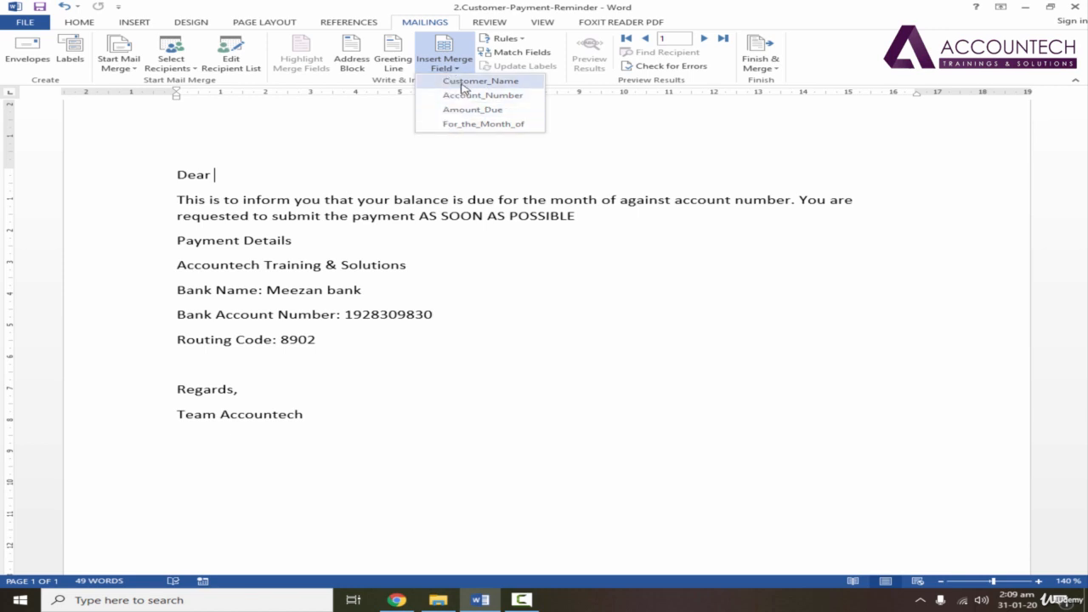
pyautogui.click(462, 83)
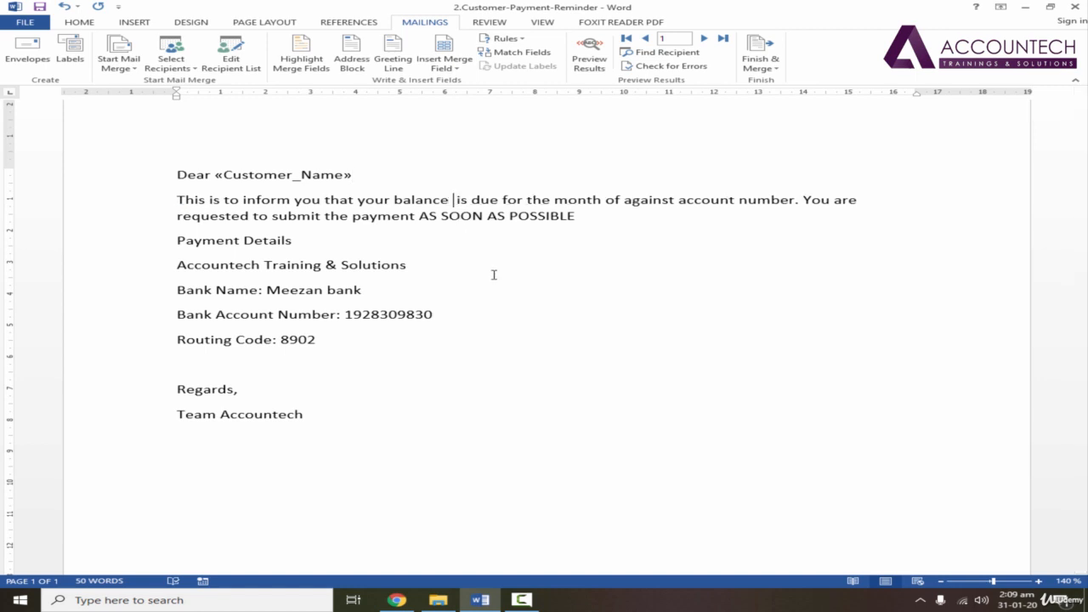
pyautogui.click(451, 68)
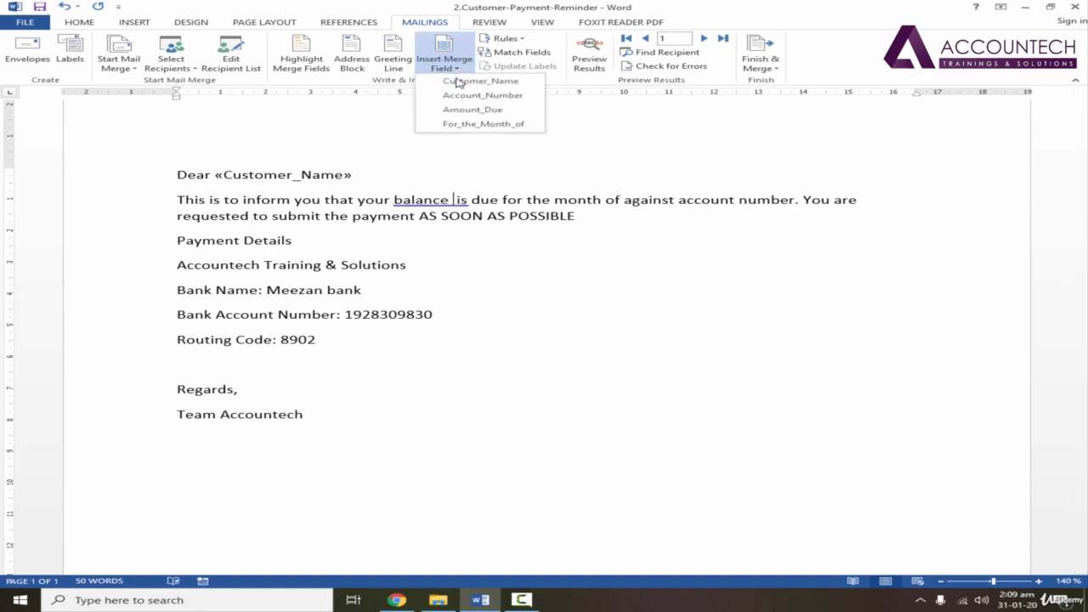
pyautogui.click(466, 110)
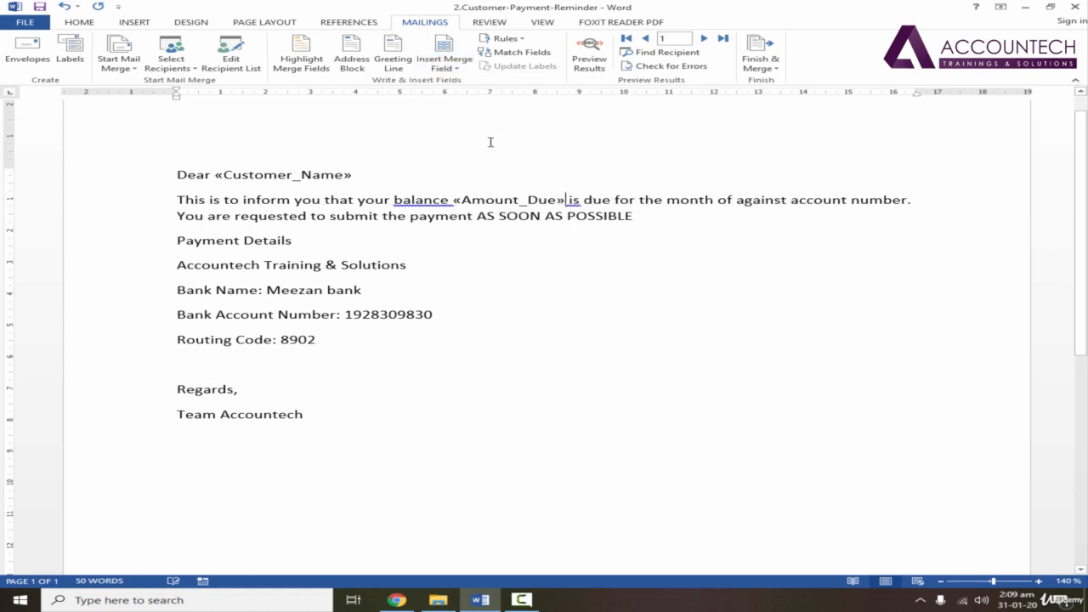
# - Insert the For_the_Month_of merge field after "for the month of" and the Account_Number field, preceded by a space, after "account number"
pyautogui.scroll(1, 652, 228)
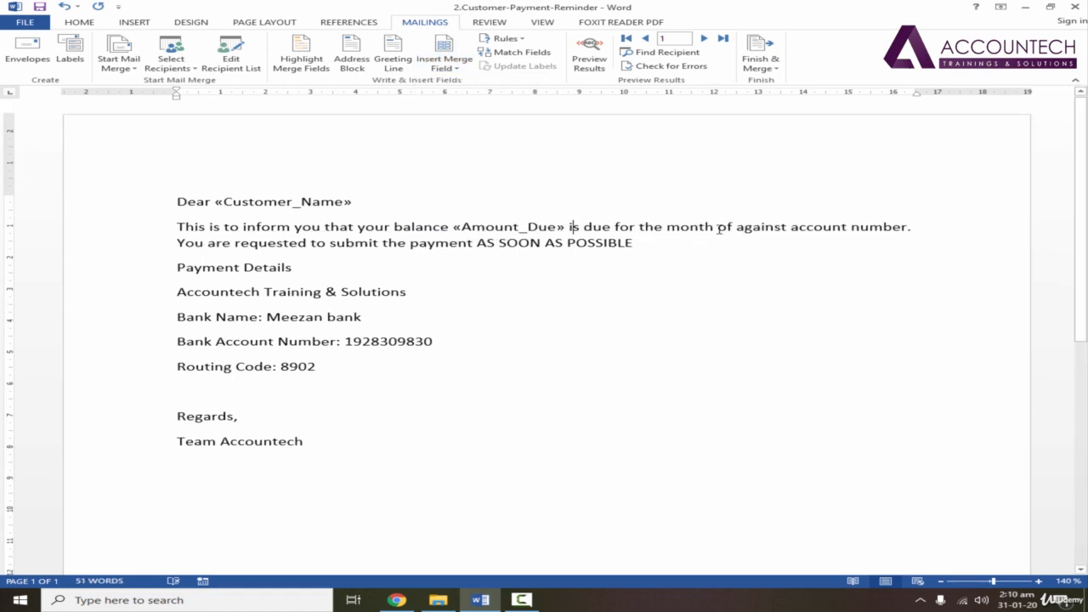
pyautogui.click(735, 228)
pyautogui.click(445, 61)
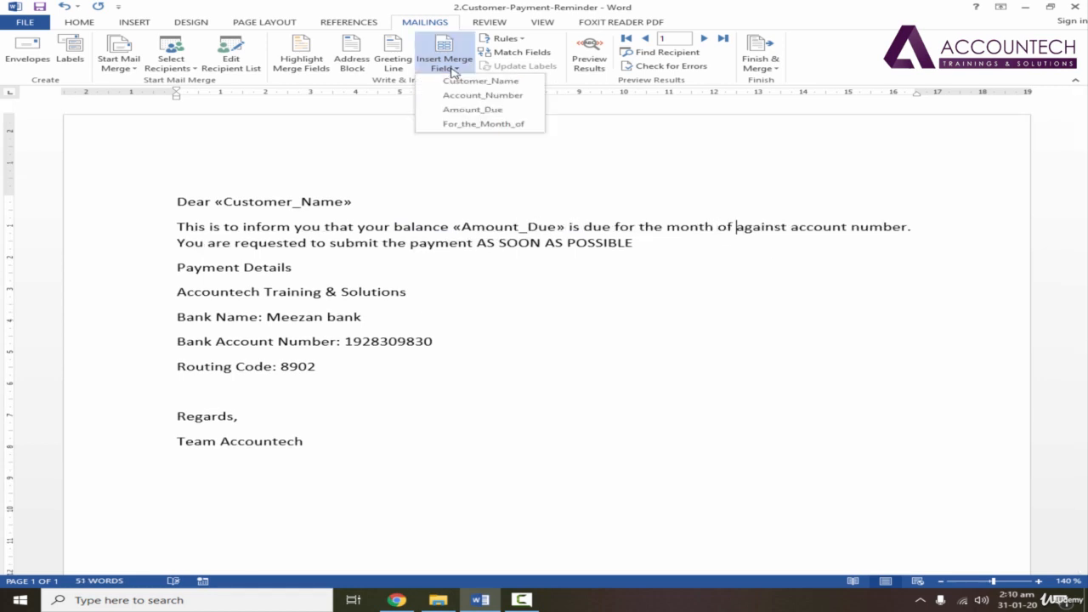
pyautogui.click(467, 124)
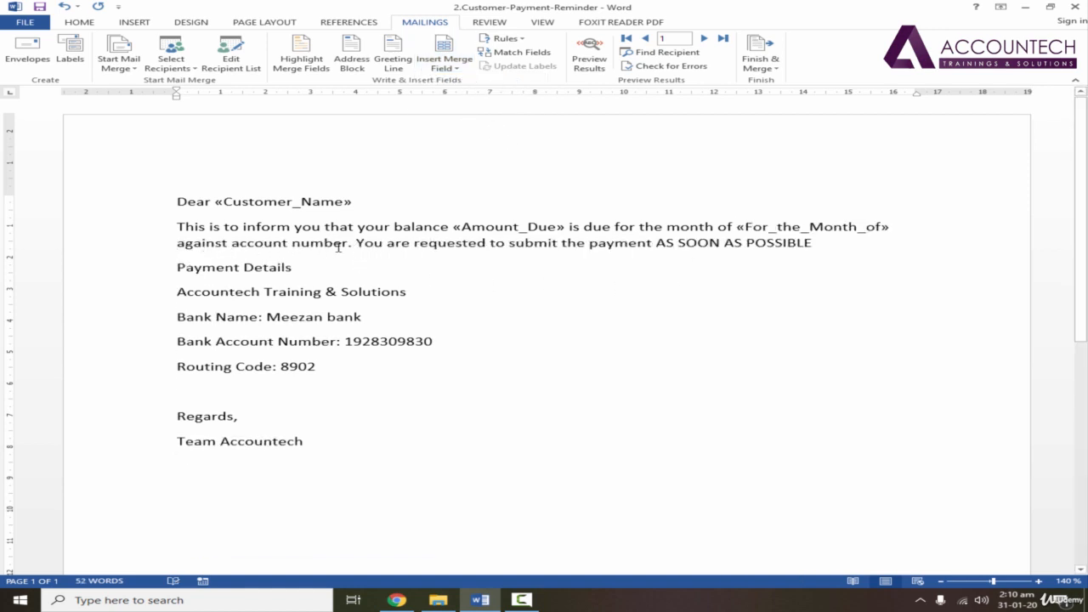
pyautogui.click(349, 245)
pyautogui.click(459, 72)
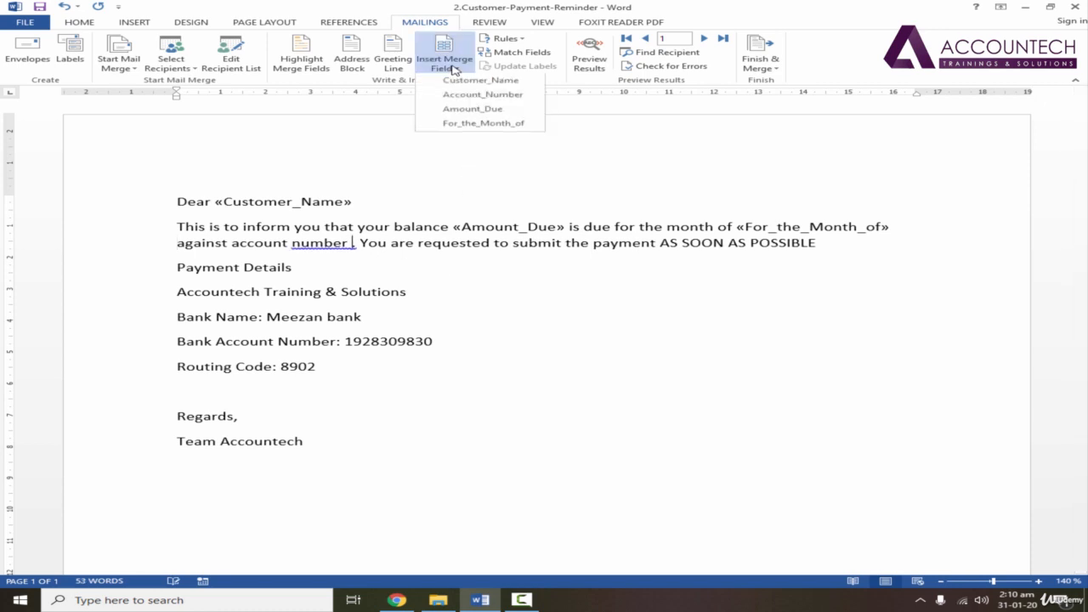
pyautogui.click(473, 96)
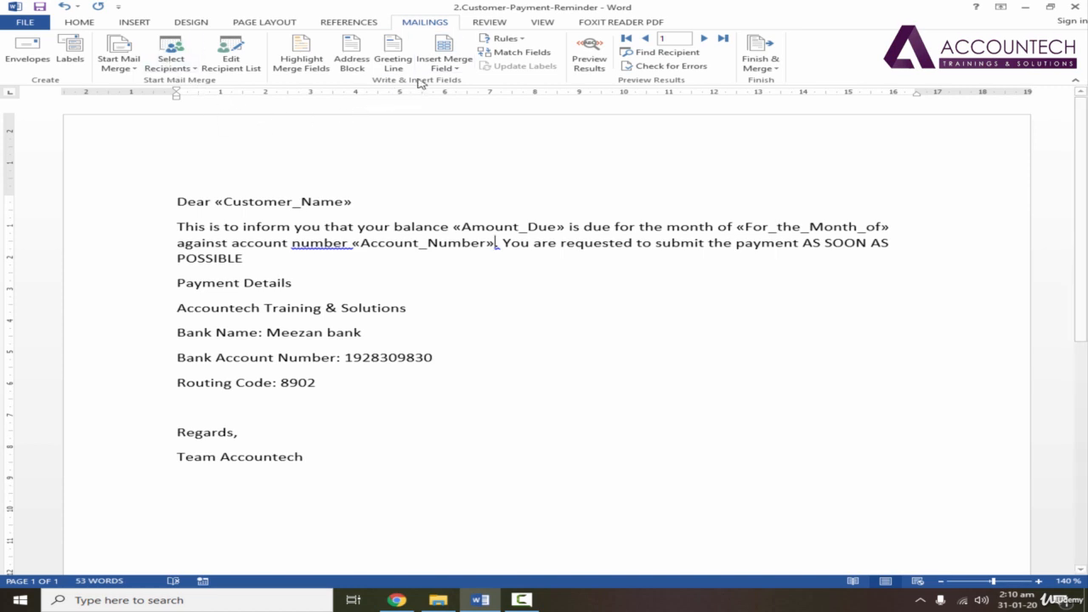
# - Preview the merge results and go through the customers' letters record by record up to the last one
pyautogui.click(603, 68)
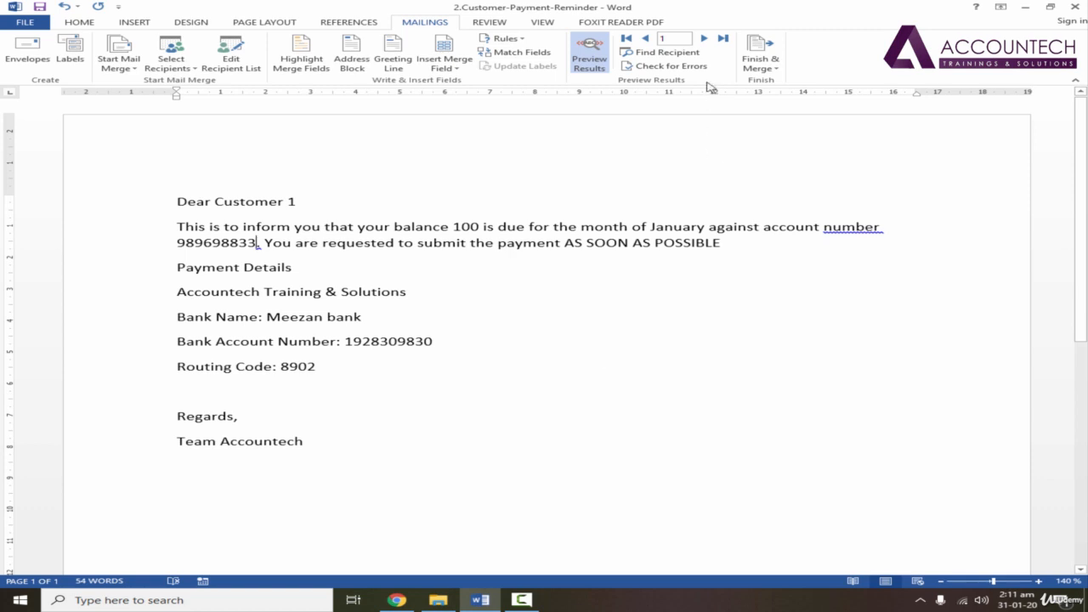
pyautogui.click(704, 39)
pyautogui.click(703, 40)
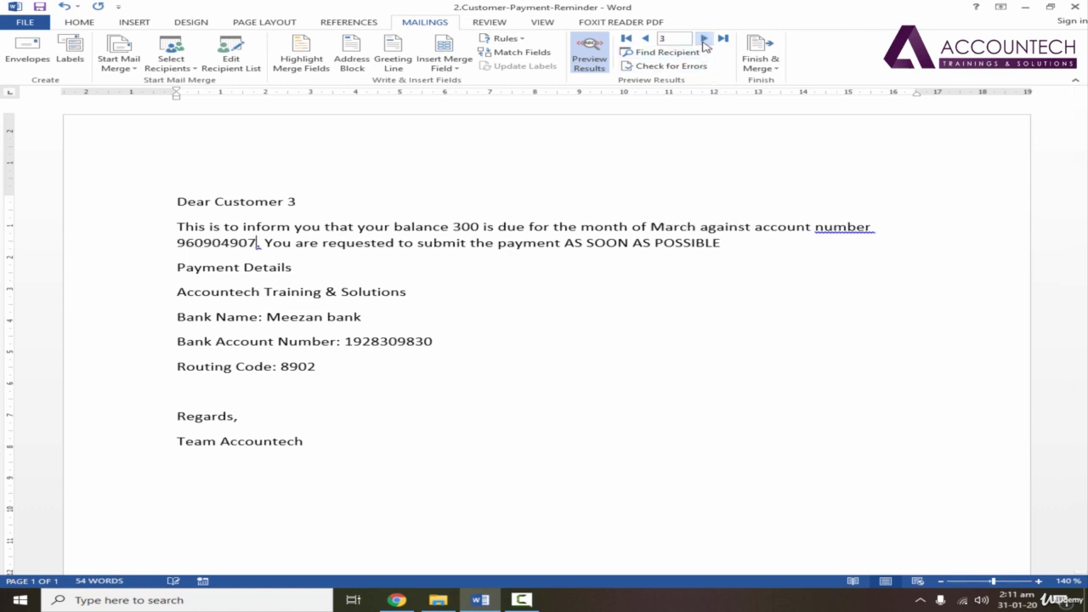
pyautogui.click(703, 39)
pyautogui.doubleClick(703, 39)
pyautogui.doubleClick(703, 39)
pyautogui.doubleClick(703, 39)
pyautogui.click(703, 39)
pyautogui.click(703, 40)
pyautogui.doubleClick(704, 39)
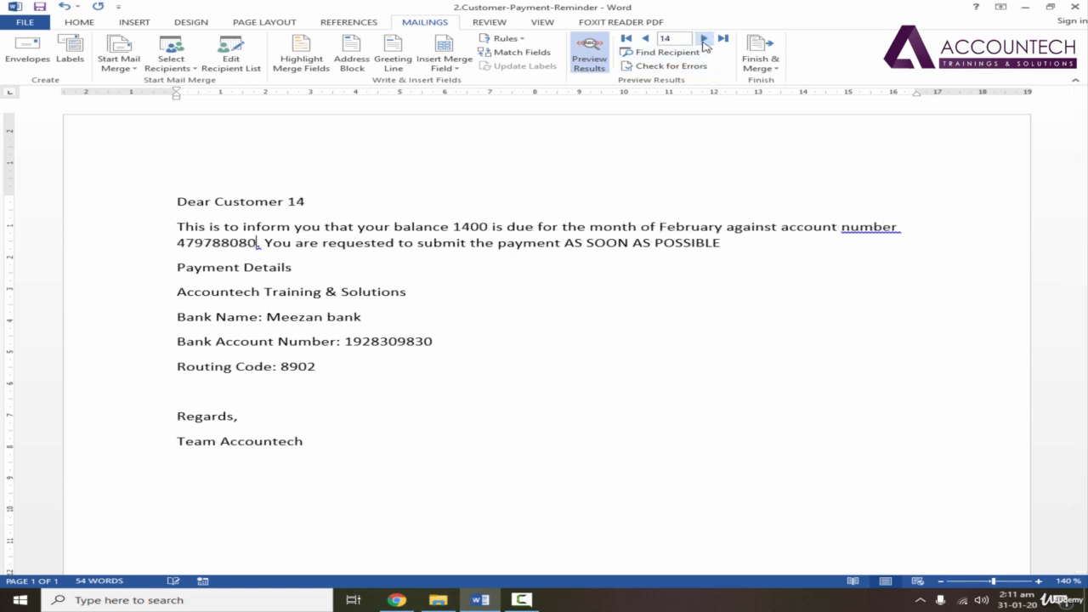
pyautogui.click(703, 39)
pyautogui.doubleClick(704, 39)
pyautogui.click(703, 39)
pyautogui.doubleClick(703, 39)
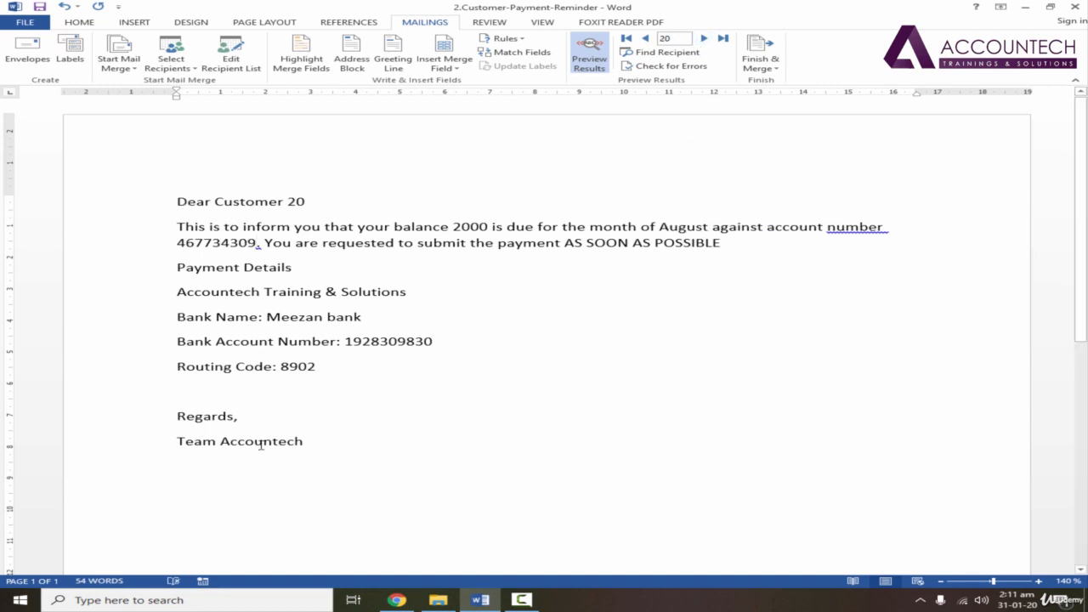
# - Finish the merge by creating individual letters for all records in a new document
pyautogui.click(765, 67)
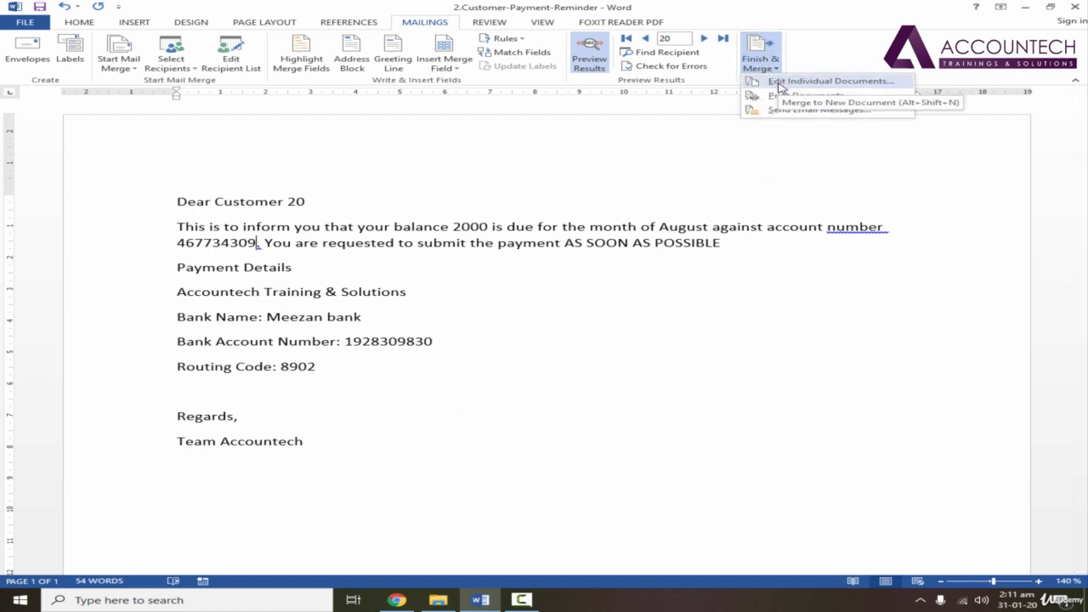
pyautogui.click(780, 83)
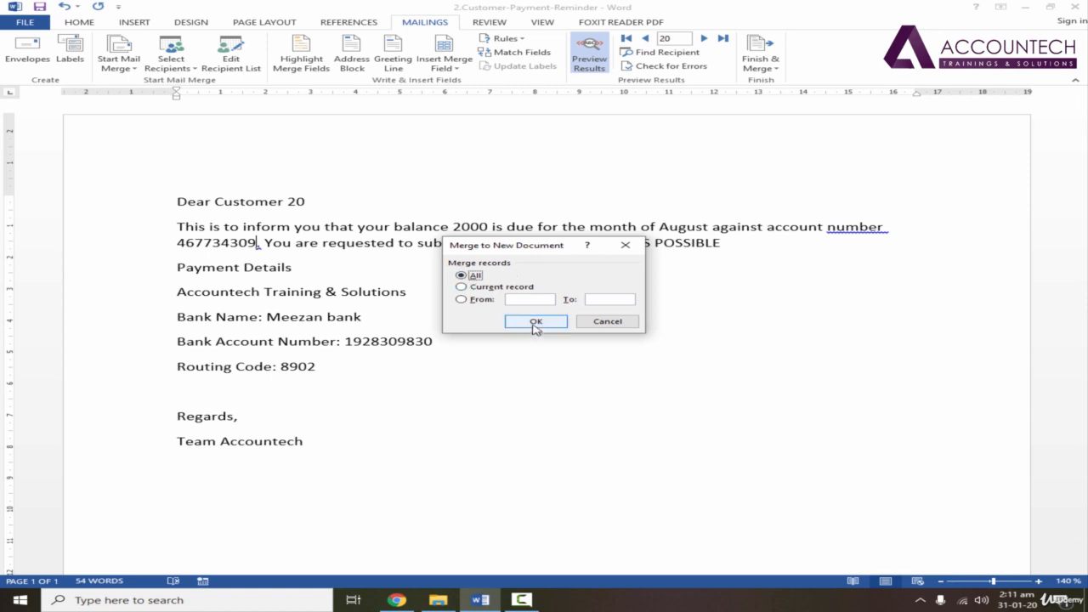
pyautogui.click(533, 323)
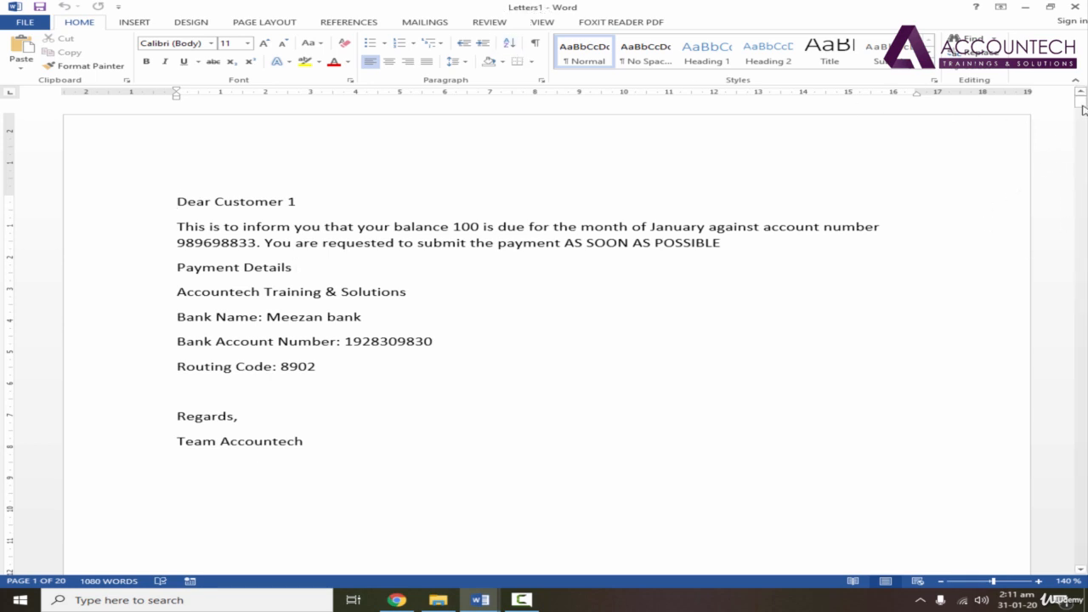
pyautogui.moveTo(1080, 100)
pyautogui.mouseDown()
pyautogui.moveTo(1086, 455)
pyautogui.moveTo(1083, 103)
pyautogui.mouseUp()
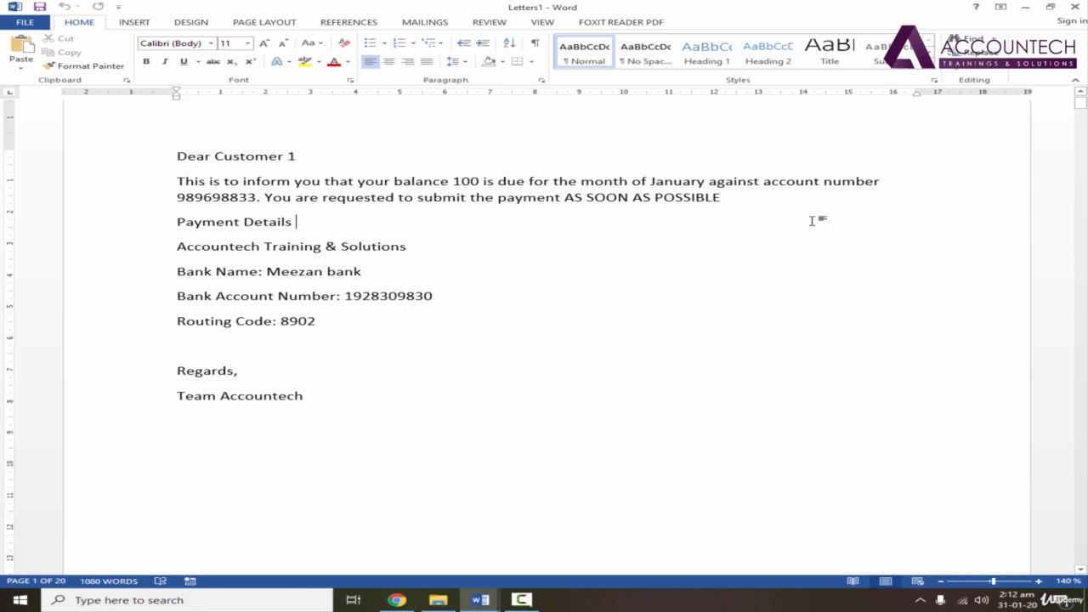
# - Save the merged letters to the Desktop as a Word document named "customer final emails"
pyautogui.click(28, 22)
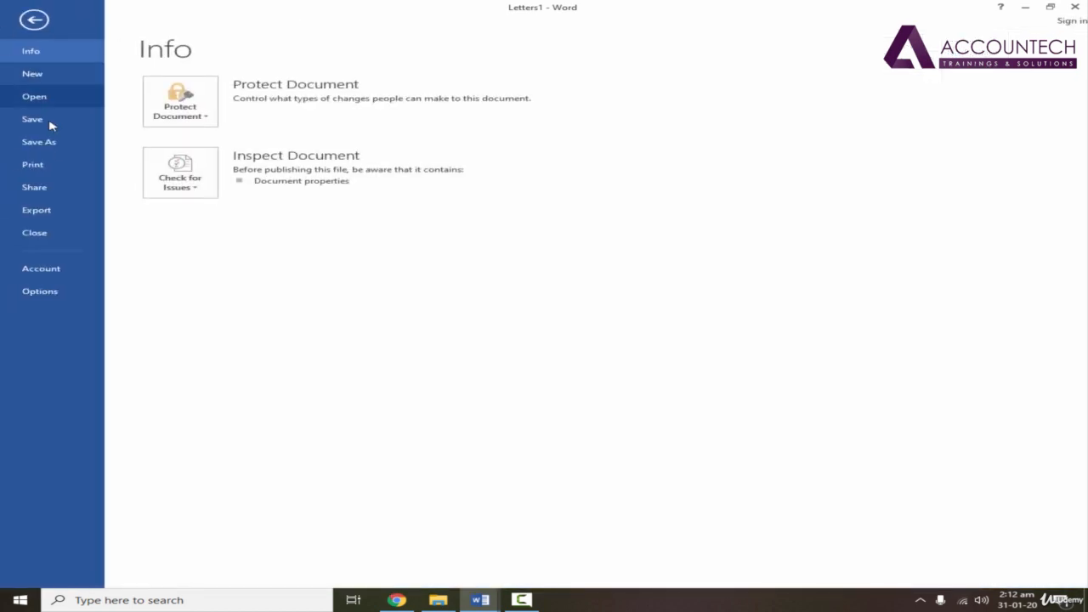
pyautogui.click(49, 142)
pyautogui.doubleClick(290, 131)
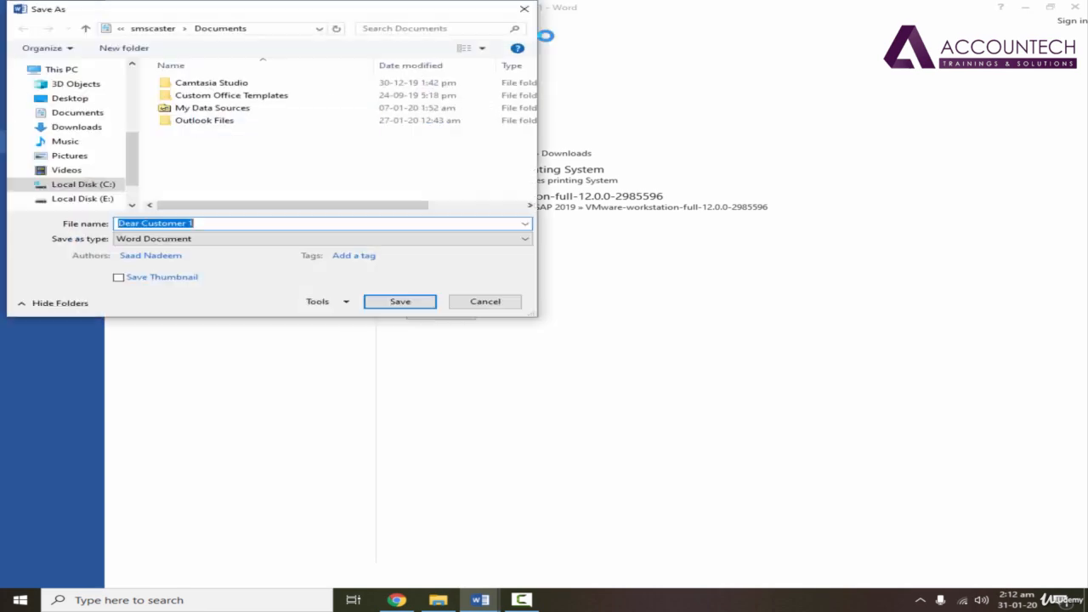
pyautogui.scroll(3, 102, 128)
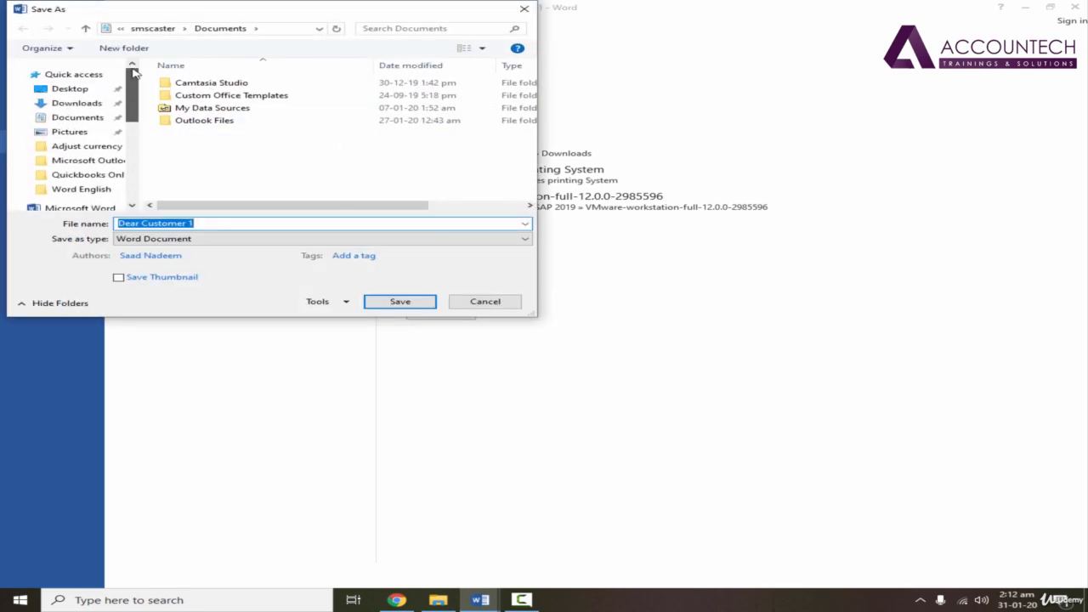
pyautogui.click(69, 88)
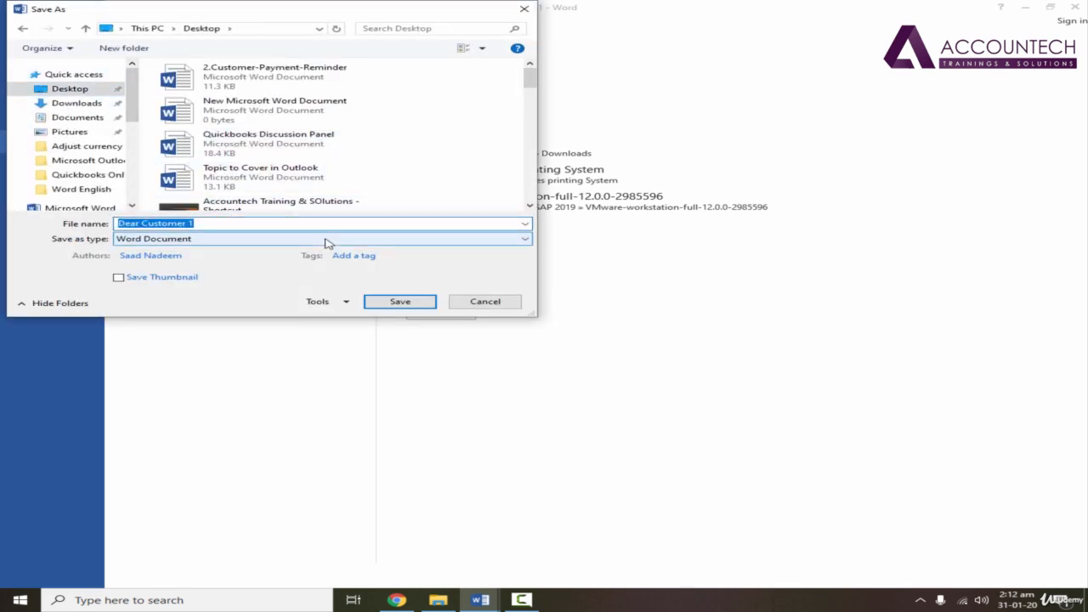
pyautogui.write('custo')
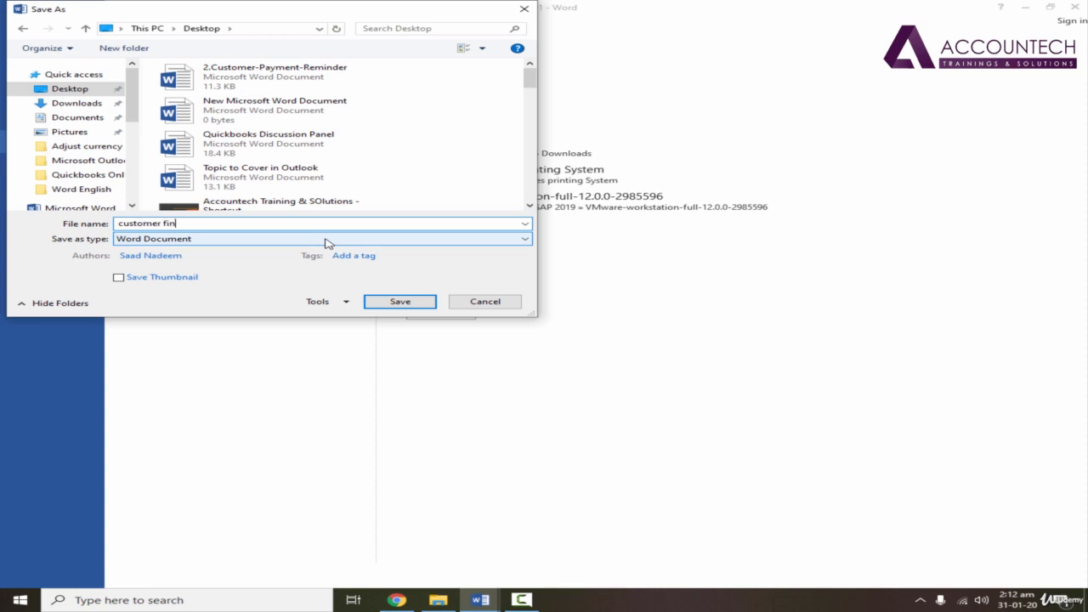
pyautogui.write('s')
pyautogui.click(426, 310)
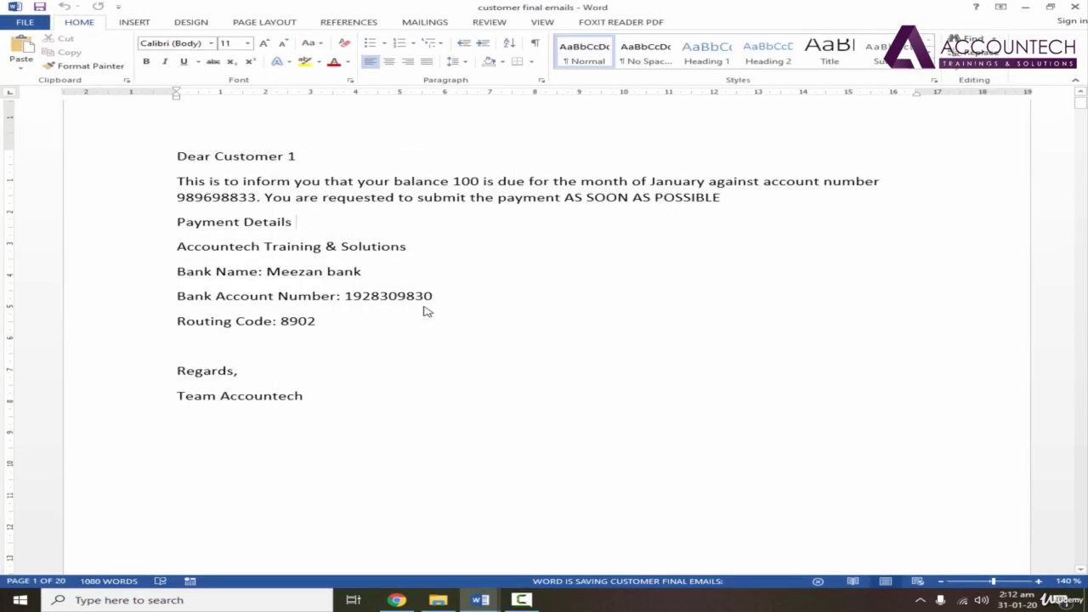